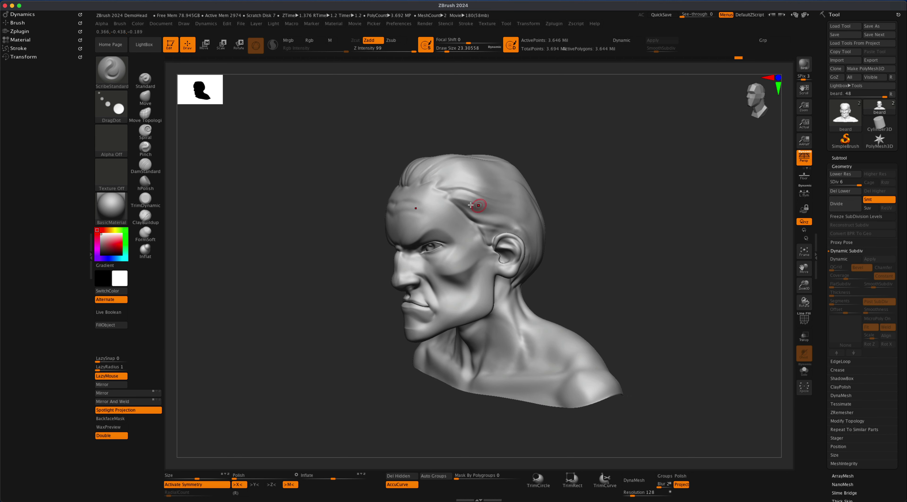
pyautogui.keyDown('alt'); pyautogui.moveTo(592, 205); pyautogui.dragTo(583, 224); pyautogui.keyUp('alt')
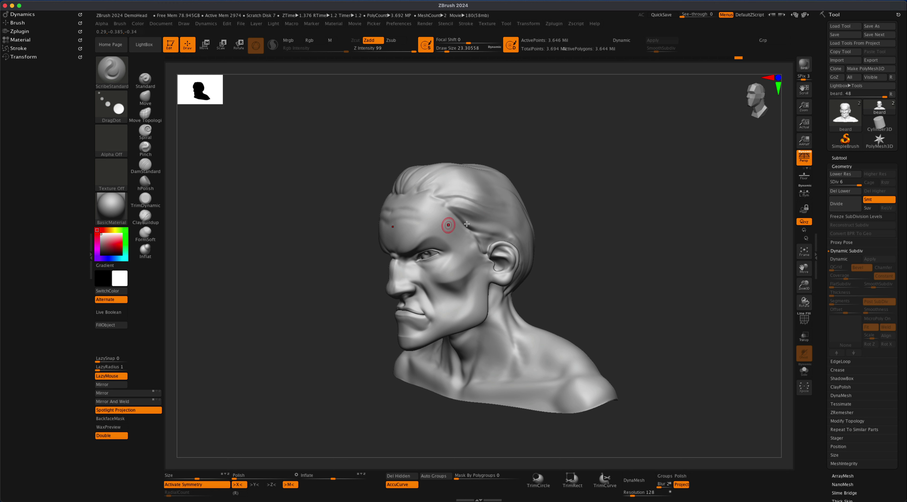
pyautogui.moveTo(604, 228); pyautogui.dragTo(520, 241)
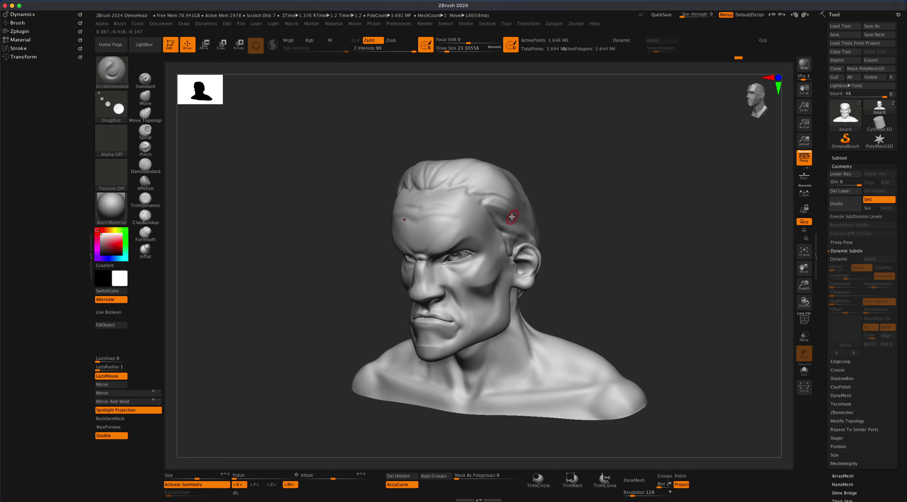
pyautogui.moveTo(564, 231); pyautogui.dragTo(591, 229)
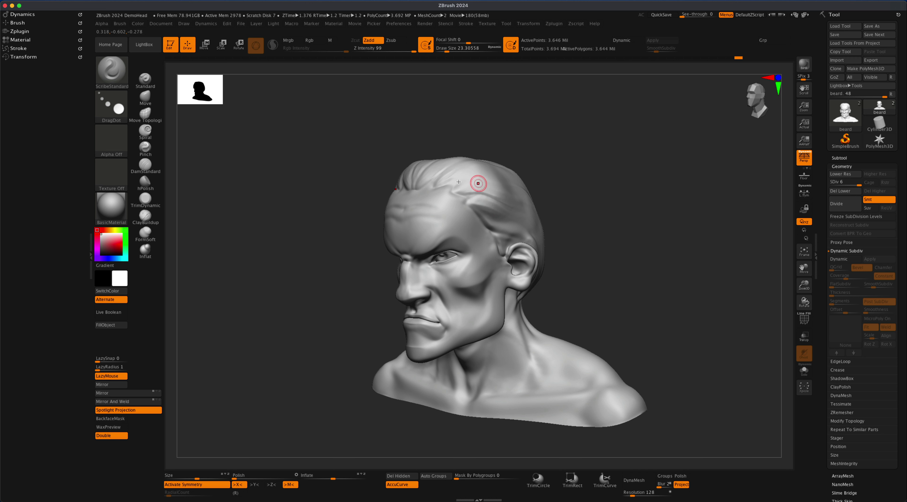
pyautogui.moveTo(594, 203)
pyautogui.mouseDown()
pyautogui.moveTo(603, 202)
pyautogui.moveTo(594, 207)
pyautogui.mouseUp()
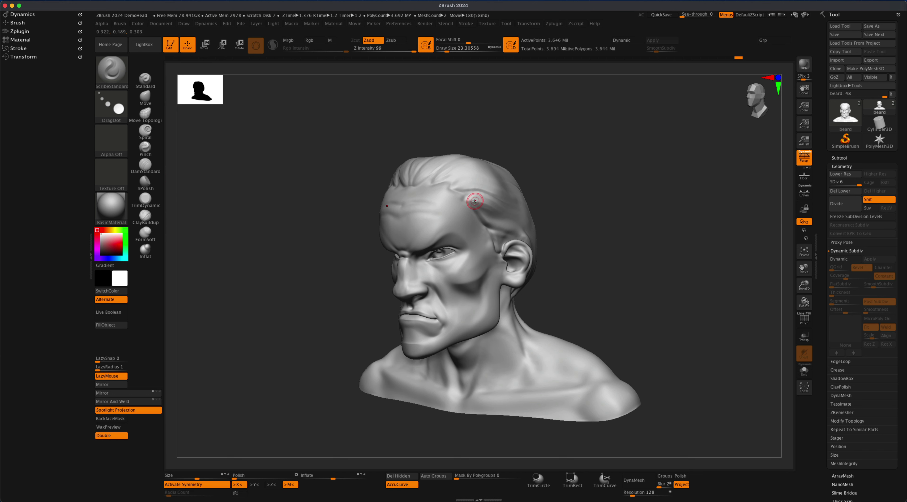
# - Try building up a raised strand in the side hair above the temple with an enlarged Standard brush
pyautogui.click(145, 79)
pyautogui.press('s')
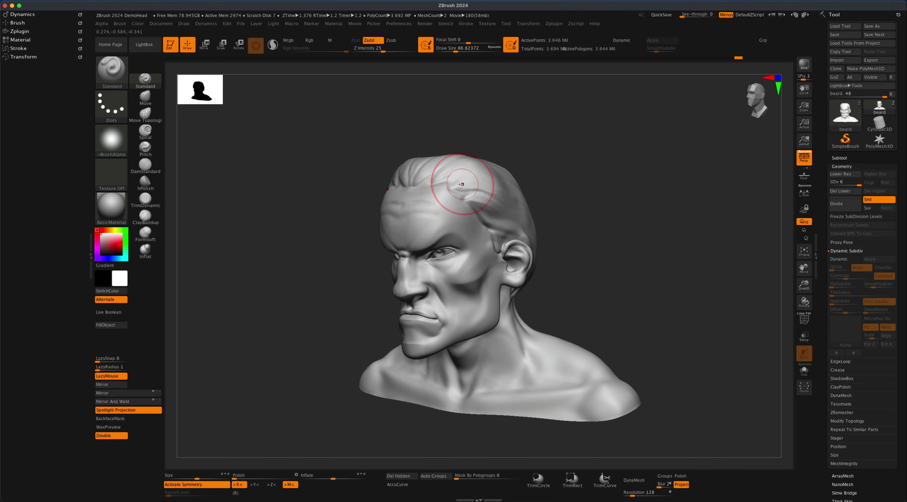
pyautogui.moveTo(455, 185); pyautogui.dragTo(487, 179)
pyautogui.moveTo(567, 174); pyautogui.dragTo(553, 169)
# - Try sharpening the raised temple strand with the Pinch brush
pyautogui.click(145, 148)
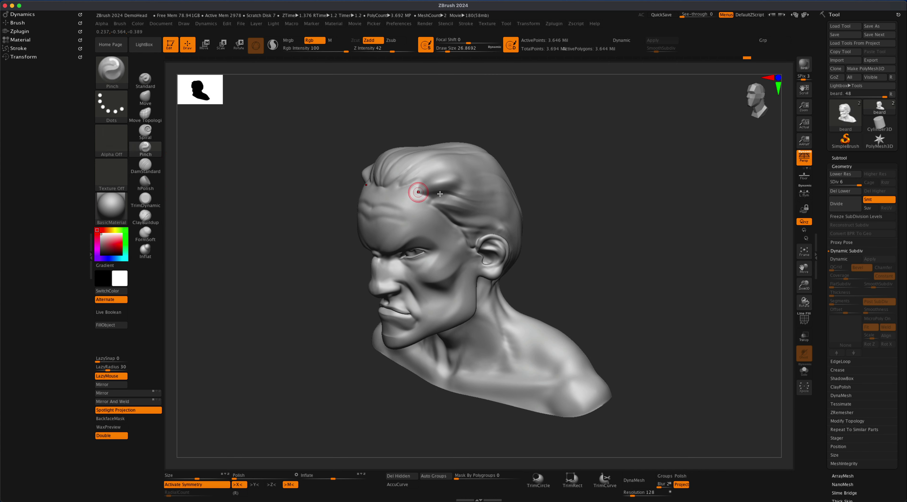
pyautogui.moveTo(452, 184)
pyautogui.mouseDown()
pyautogui.moveTo(442, 185)
pyautogui.moveTo(474, 169)
pyautogui.mouseUp()
pyautogui.moveTo(558, 164)
pyautogui.mouseDown()
pyautogui.moveTo(578, 156)
pyautogui.moveTo(554, 158)
pyautogui.mouseUp()
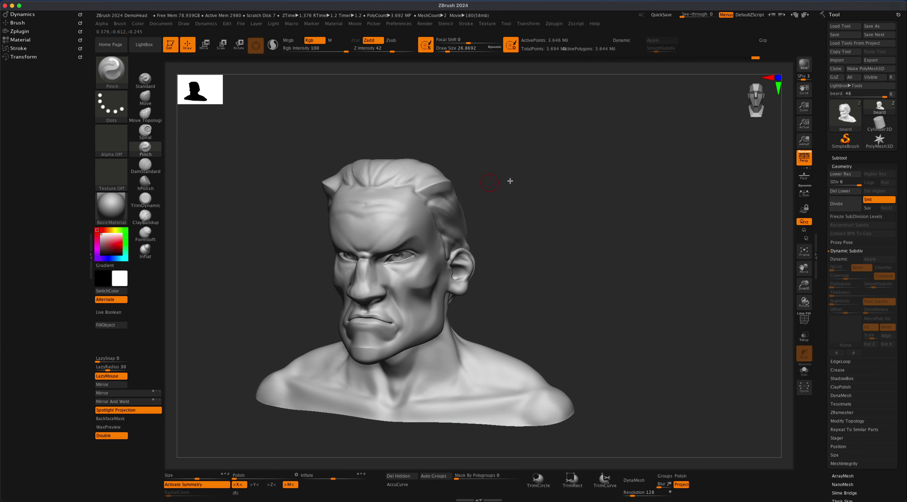
pyautogui.moveTo(510, 181)
pyautogui.mouseDown()
pyautogui.moveTo(485, 181)
pyautogui.moveTo(529, 184)
pyautogui.mouseUp()
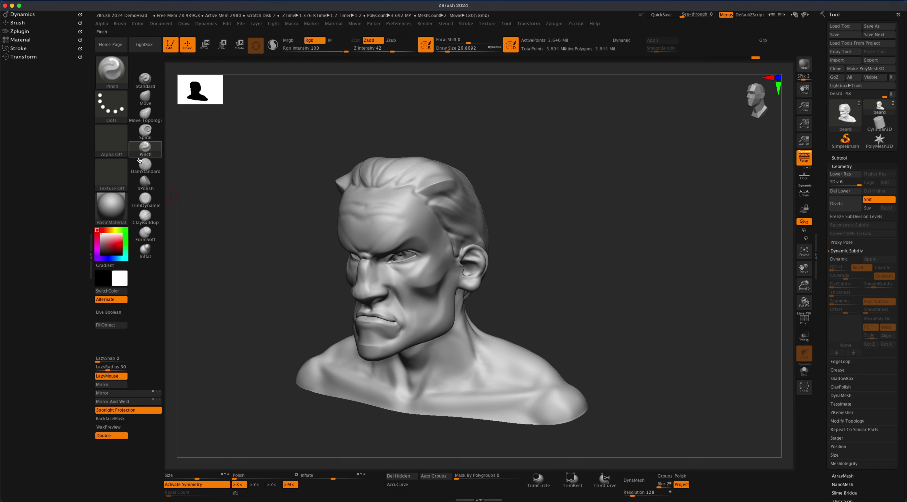
pyautogui.moveTo(576, 206)
pyautogui.mouseDown()
pyautogui.moveTo(553, 193)
pyautogui.moveTo(558, 185)
pyautogui.mouseUp()
# - Try carving grooves along the side hair with the DamStandard brush, and undo the test strokes on the hair
pyautogui.click(145, 165)
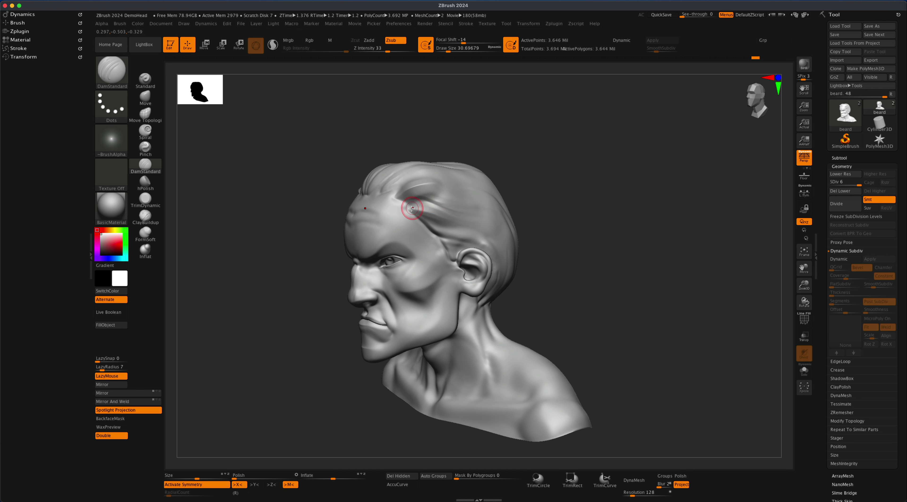
pyautogui.moveTo(431, 210); pyautogui.dragTo(480, 222)
pyautogui.moveTo(567, 198); pyautogui.dragTo(541, 197)
pyautogui.press('super+z')
pyautogui.press('s')
pyautogui.moveTo(468, 182); pyautogui.dragTo(471, 187)
pyautogui.moveTo(548, 180); pyautogui.dragTo(573, 174)
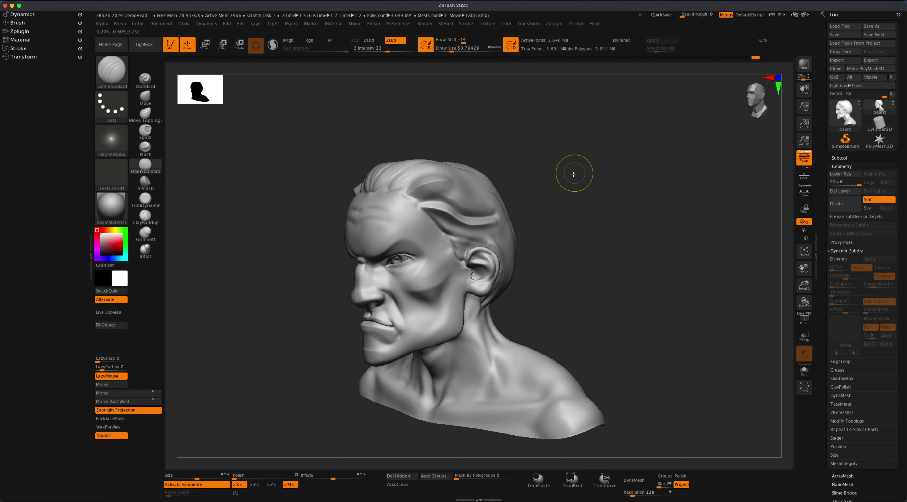
pyautogui.press('ctrl')
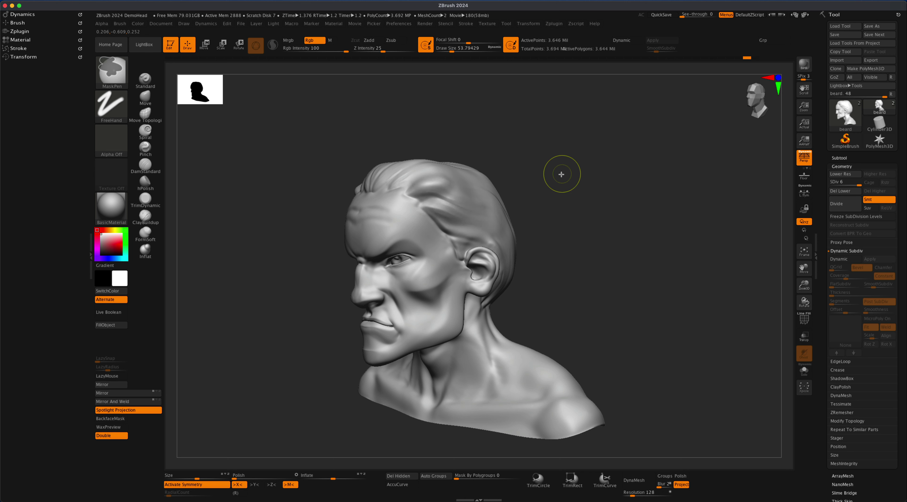
pyautogui.moveTo(567, 188)
pyautogui.mouseDown()
pyautogui.moveTo(591, 192)
pyautogui.moveTo(576, 192)
pyautogui.moveTo(562, 170)
pyautogui.moveTo(568, 179)
pyautogui.moveTo(603, 172)
pyautogui.moveTo(570, 172)
pyautogui.moveTo(581, 175)
pyautogui.mouseUp()
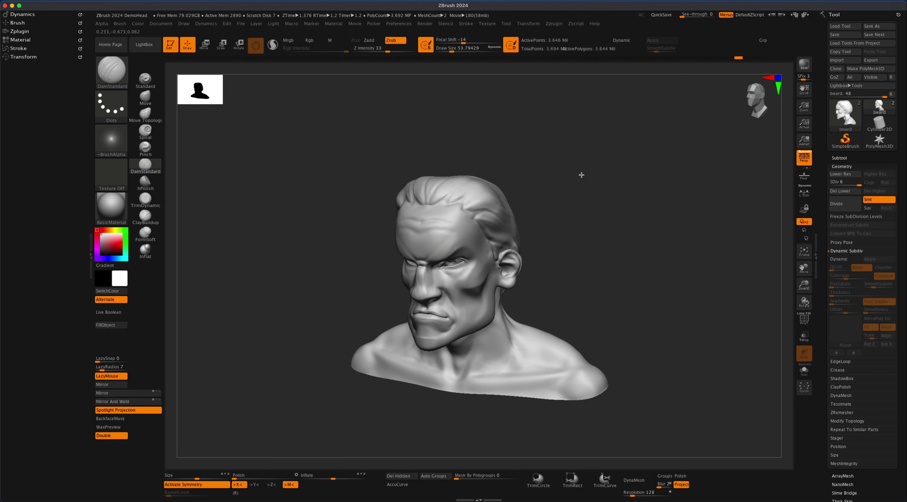
# - Pick the ScribeStandard brush from the sculpting brushes and set it to Zadd mode
pyautogui.click(111, 71)
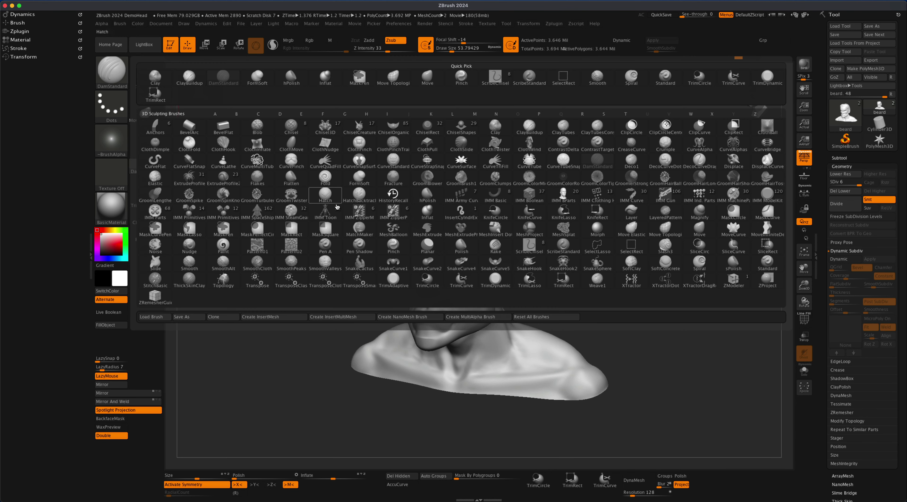
pyautogui.moveTo(563, 245)
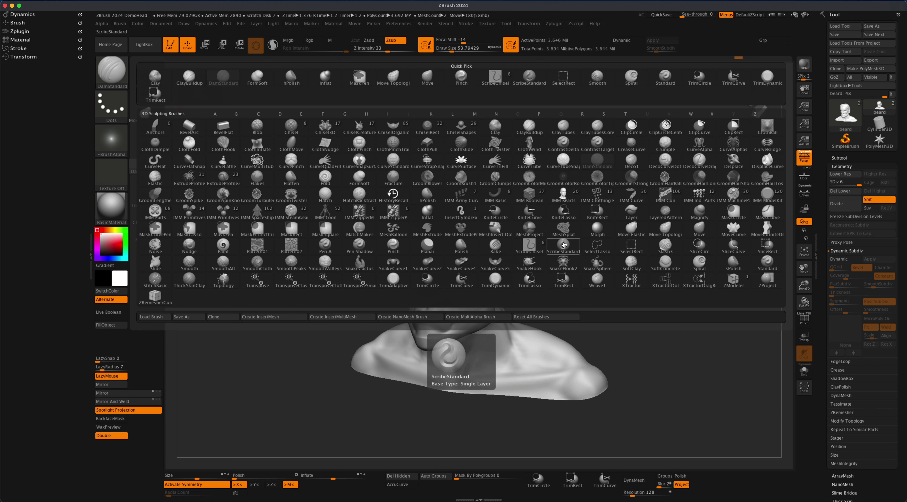
pyautogui.click(563, 245)
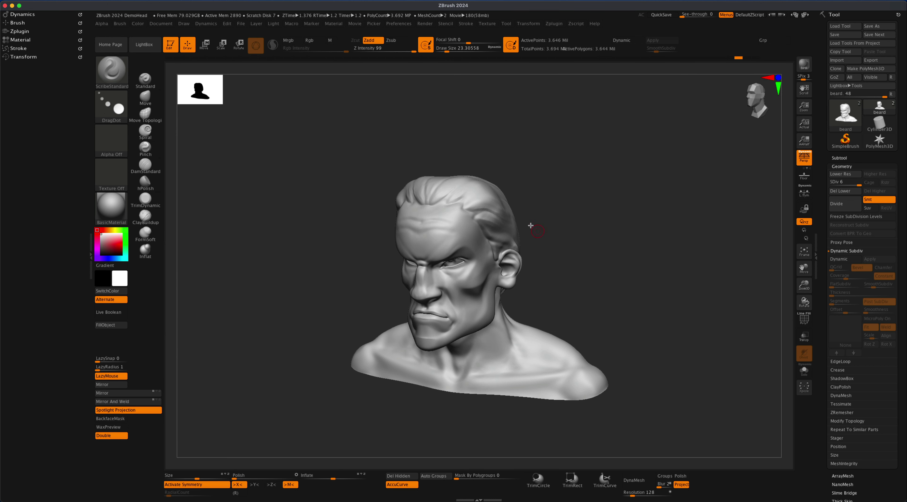
pyautogui.moveTo(552, 185); pyautogui.dragTo(514, 178)
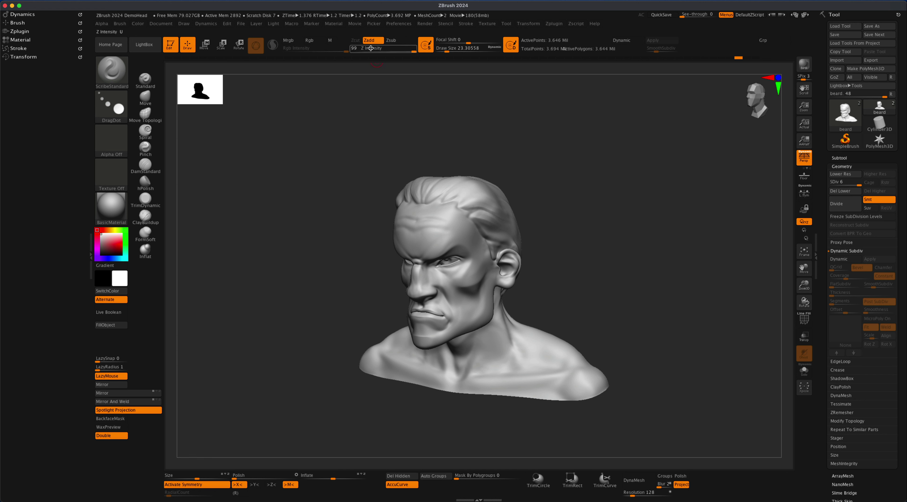
pyautogui.click(393, 40)
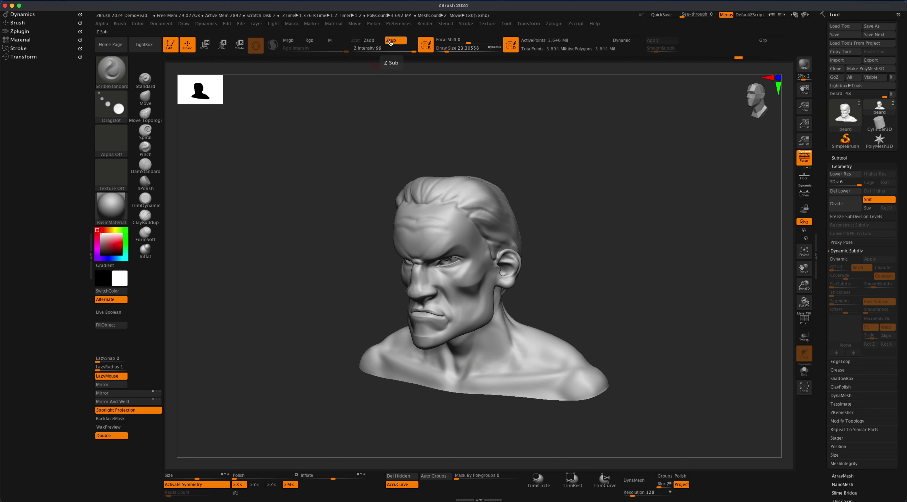
pyautogui.click(370, 41)
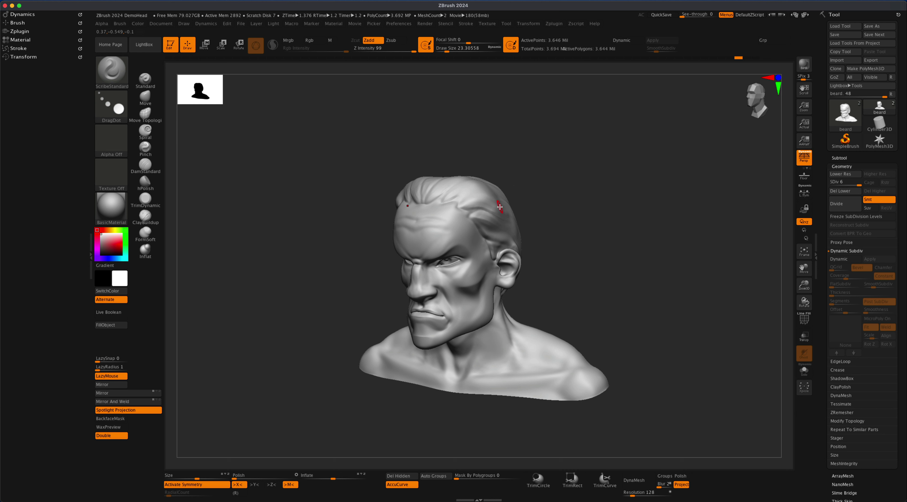
# - Try ScribeStandard strokes on the side hair at an enlarged draw size, and undo them
pyautogui.press('s')
pyautogui.moveTo(491, 206); pyautogui.dragTo(495, 208)
pyautogui.moveTo(562, 182); pyautogui.dragTo(519, 190)
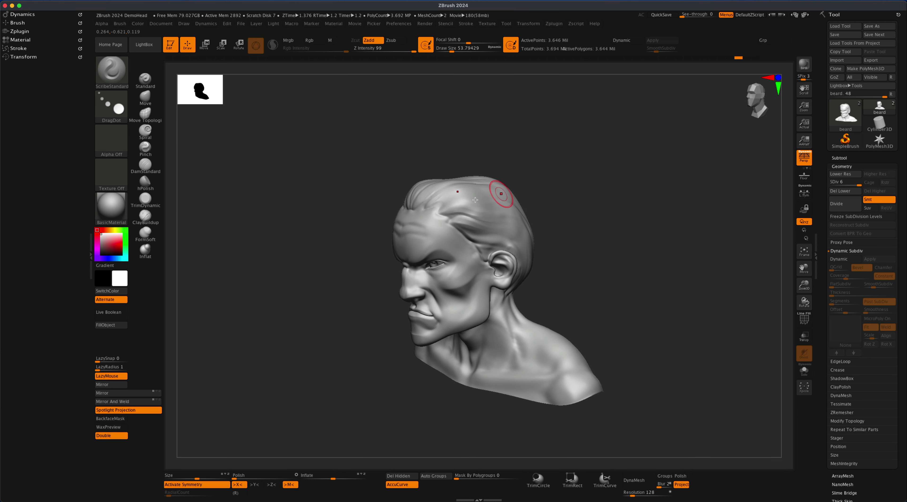
pyautogui.press('s')
pyautogui.moveTo(457, 201); pyautogui.dragTo(426, 246)
pyautogui.moveTo(523, 235); pyautogui.dragTo(525, 235)
pyautogui.moveTo(594, 195)
pyautogui.mouseDown()
pyautogui.moveTo(608, 190)
pyautogui.moveTo(592, 194)
pyautogui.mouseUp()
pyautogui.hotkey('ctrl', 'z')
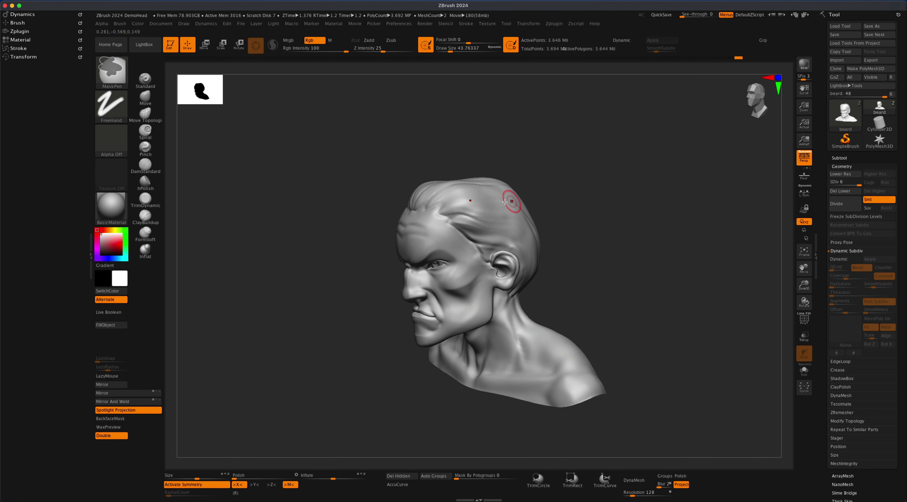
# - Sculpt symmetrical swept-back strands across the side and top hair with the ScribeStandard brush at a draw size of about 33
pyautogui.press('s')
pyautogui.moveTo(492, 204); pyautogui.dragTo(529, 208)
pyautogui.moveTo(571, 187)
pyautogui.mouseDown()
pyautogui.moveTo(580, 186)
pyautogui.moveTo(564, 182)
pyautogui.moveTo(564, 193)
pyautogui.mouseUp()
pyautogui.moveTo(487, 198); pyautogui.dragTo(521, 198)
pyautogui.moveTo(566, 178)
pyautogui.mouseDown()
pyautogui.moveTo(599, 172)
pyautogui.moveTo(546, 174)
pyautogui.moveTo(544, 165)
pyautogui.moveTo(599, 154)
pyautogui.moveTo(599, 161)
pyautogui.moveTo(521, 166)
pyautogui.mouseUp()
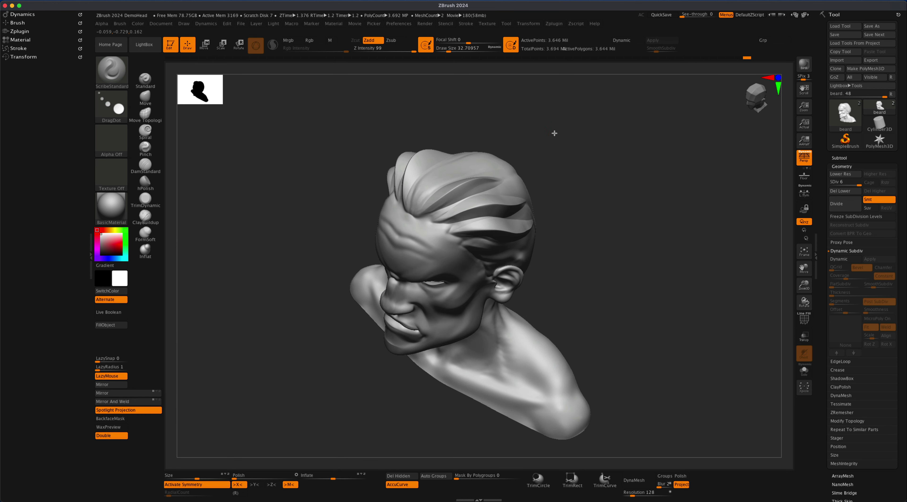
pyautogui.moveTo(552, 134); pyautogui.dragTo(522, 145)
# - Add a single strand along the middle of the top hair with symmetry off, and restore X symmetry
pyautogui.press('x')
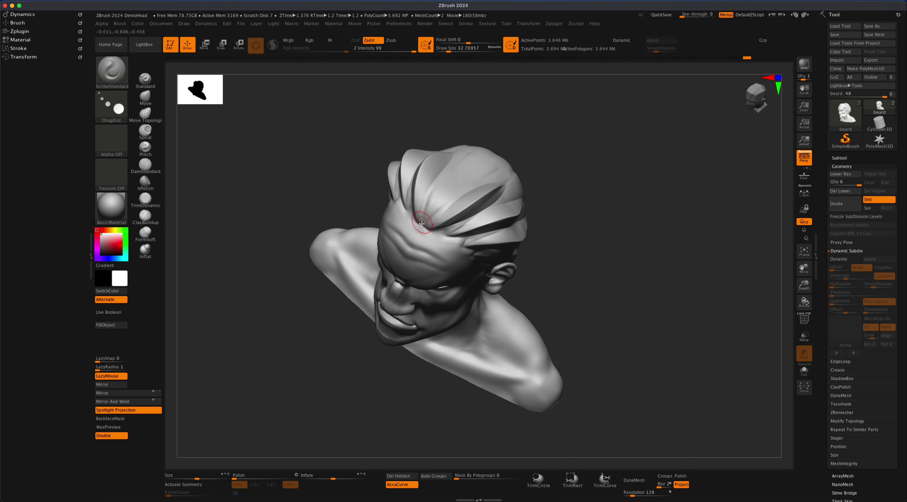
pyautogui.moveTo(484, 152); pyautogui.dragTo(486, 151)
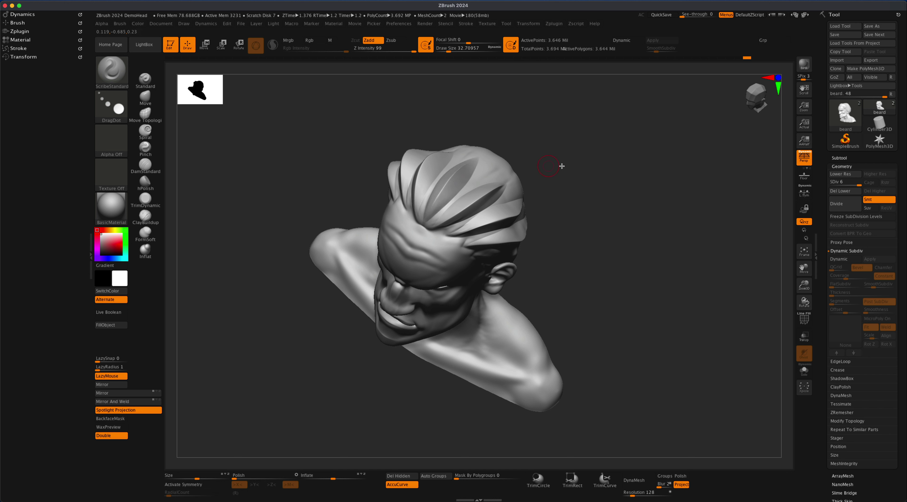
pyautogui.moveTo(561, 166)
pyautogui.mouseDown()
pyautogui.moveTo(587, 129)
pyautogui.moveTo(587, 143)
pyautogui.mouseUp()
pyautogui.press('x')
# - Add thinner symmetrical strands to the side hair around the temple and ear, using draw sizes of about 17 and 12
pyautogui.moveTo(609, 172)
pyautogui.mouseDown()
pyautogui.moveTo(435, 196)
pyautogui.moveTo(466, 214)
pyautogui.mouseUp()
pyautogui.press('s')
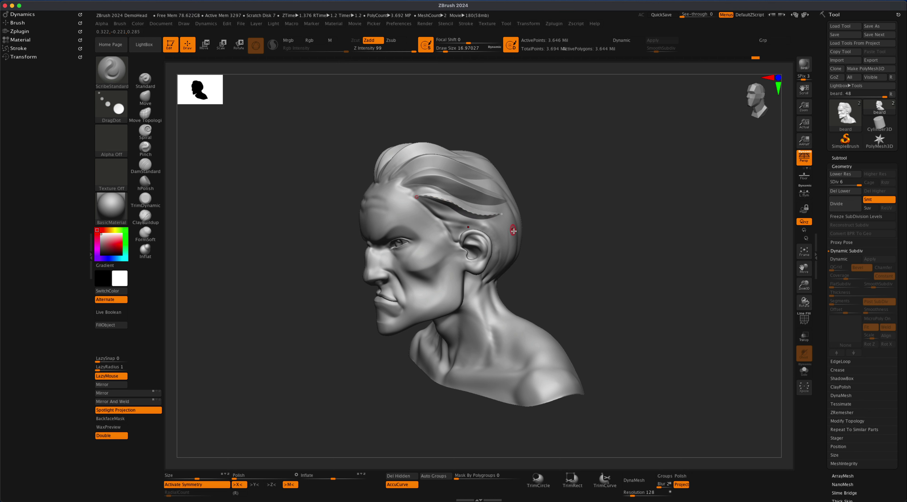
pyautogui.press('s')
pyautogui.moveTo(468, 224); pyautogui.dragTo(466, 224)
pyautogui.moveTo(562, 207); pyautogui.dragTo(444, 207)
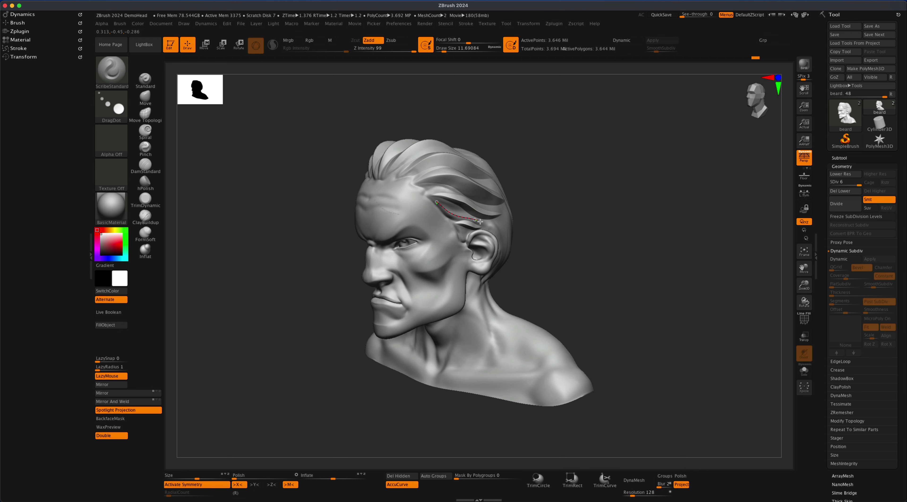
pyautogui.moveTo(539, 217); pyautogui.dragTo(595, 207)
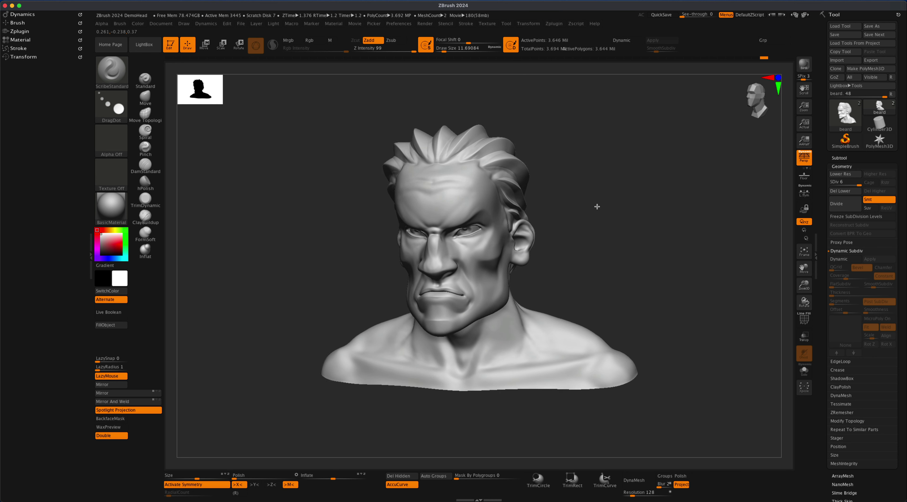
# - Carve a vertical scar through the bust's left eye with symmetry off, using ScribeStandard in Zsub mode at a draw size of about 12
pyautogui.press('x')
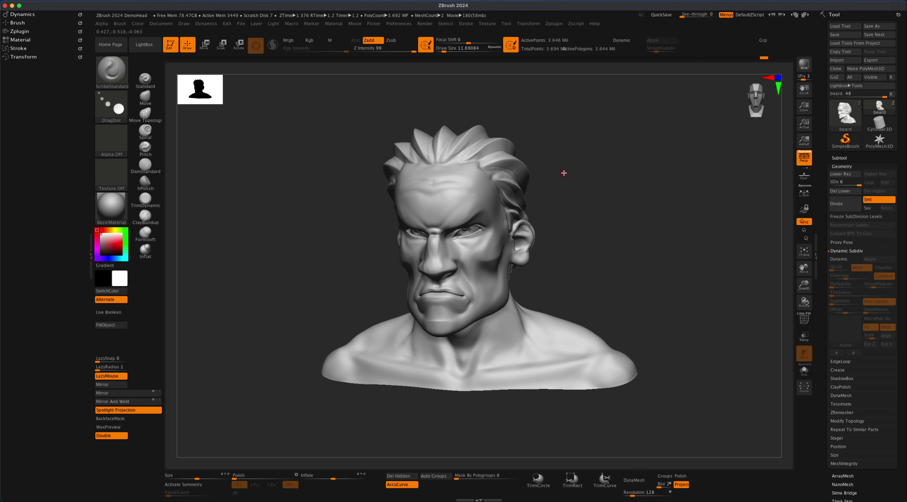
pyautogui.moveTo(564, 173); pyautogui.dragTo(564, 169)
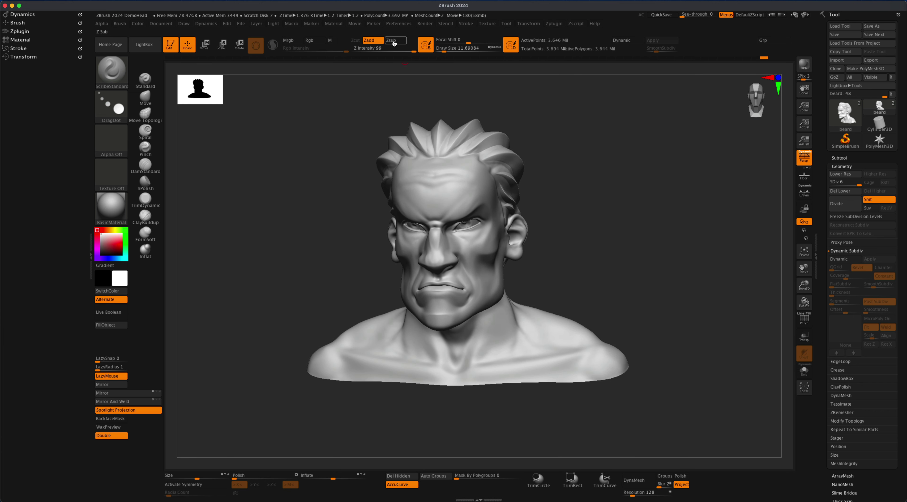
pyautogui.click(394, 42)
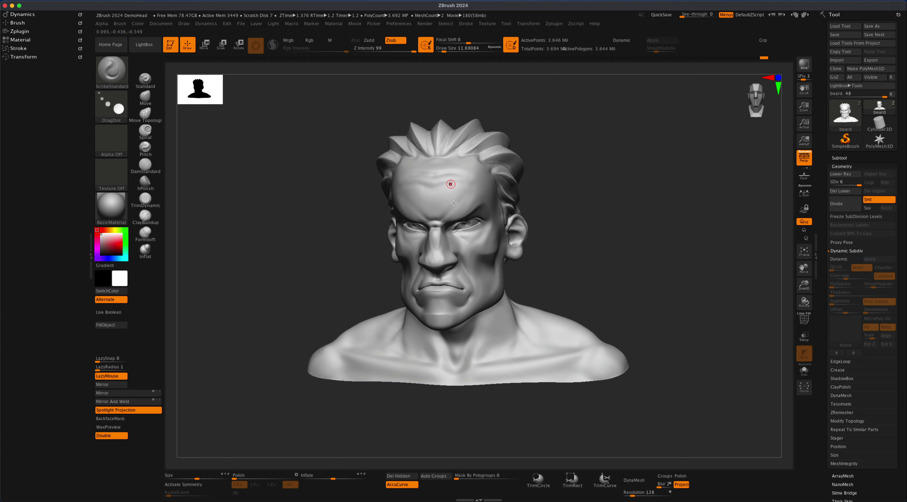
pyautogui.moveTo(473, 268); pyautogui.dragTo(473, 268)
pyautogui.moveTo(575, 196)
pyautogui.mouseDown()
pyautogui.moveTo(517, 196)
pyautogui.moveTo(538, 218)
pyautogui.mouseUp()
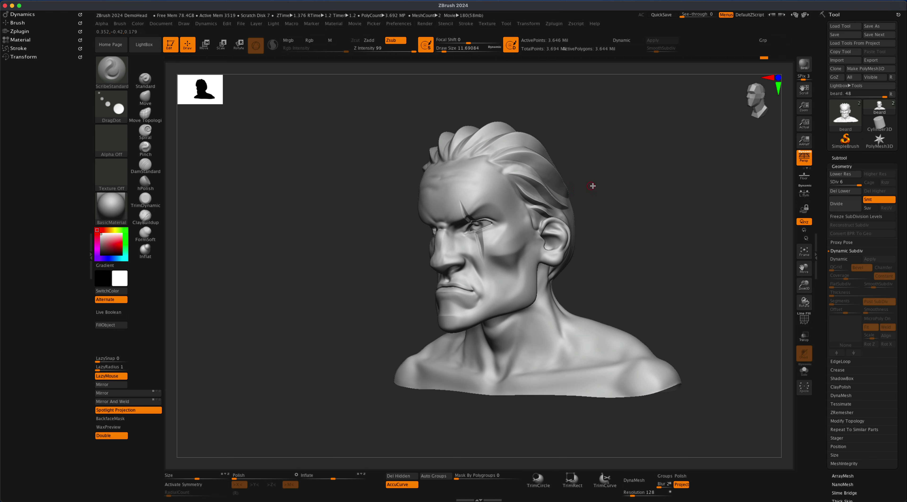
pyautogui.moveTo(593, 186); pyautogui.dragTo(546, 194)
pyautogui.moveTo(592, 176); pyautogui.dragTo(550, 188)
pyautogui.moveTo(385, 226)
pyautogui.mouseDown()
pyautogui.moveTo(391, 230)
pyautogui.moveTo(372, 233)
pyautogui.moveTo(401, 229)
pyautogui.mouseUp()
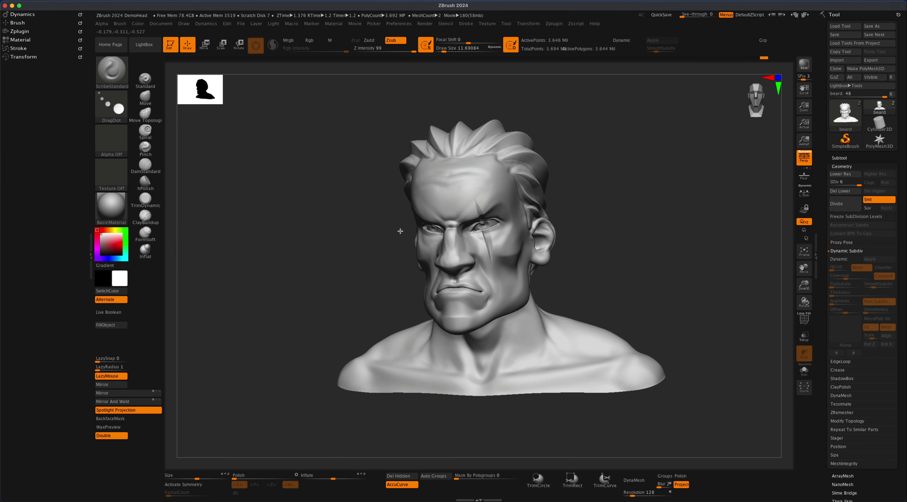
# - Try carving a diagonal scar across the forehead with ScribeStandard, and undo it
pyautogui.moveTo(605, 223)
pyautogui.mouseDown()
pyautogui.moveTo(457, 183)
pyautogui.moveTo(427, 188)
pyautogui.mouseUp()
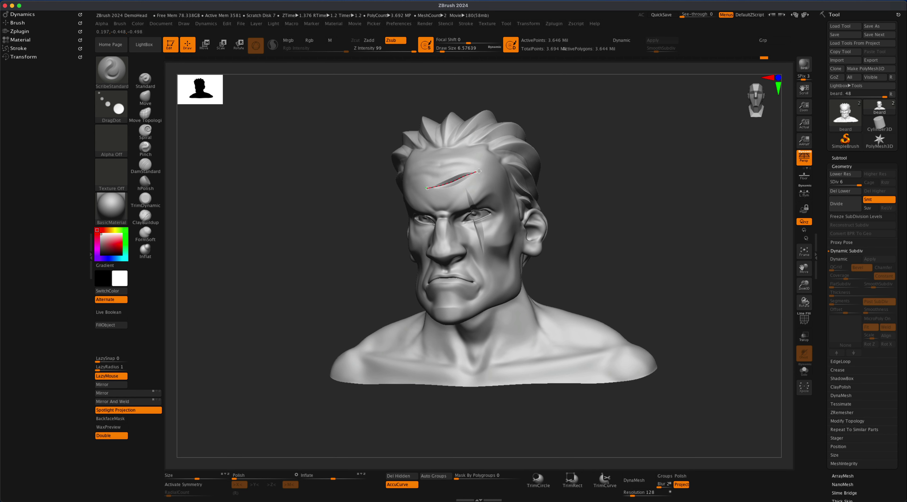
pyautogui.press('ctrl')
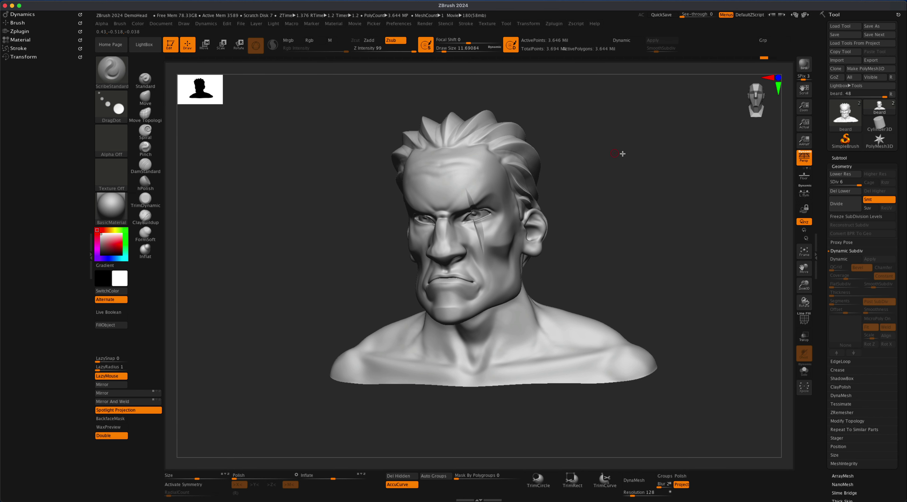
pyautogui.moveTo(621, 154)
pyautogui.mouseDown()
pyautogui.moveTo(639, 197)
pyautogui.moveTo(621, 198)
pyautogui.moveTo(570, 139)
pyautogui.mouseUp()
# - Render the sculpted bust from the front with BPR
pyautogui.press('shift')
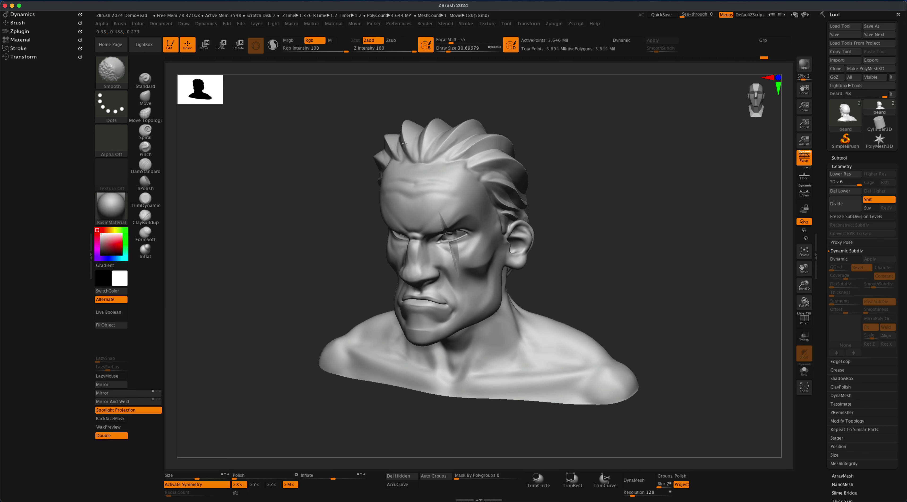
pyautogui.moveTo(547, 138)
pyautogui.mouseDown()
pyautogui.moveTo(574, 127)
pyautogui.moveTo(583, 162)
pyautogui.moveTo(615, 164)
pyautogui.moveTo(550, 162)
pyautogui.moveTo(573, 162)
pyautogui.moveTo(570, 171)
pyautogui.moveTo(589, 170)
pyautogui.moveTo(615, 188)
pyautogui.mouseUp()
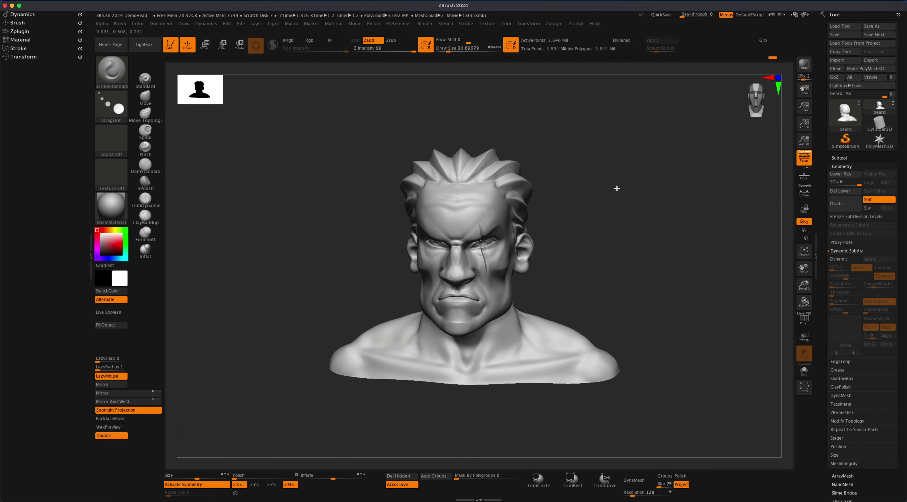
pyautogui.click(804, 65)
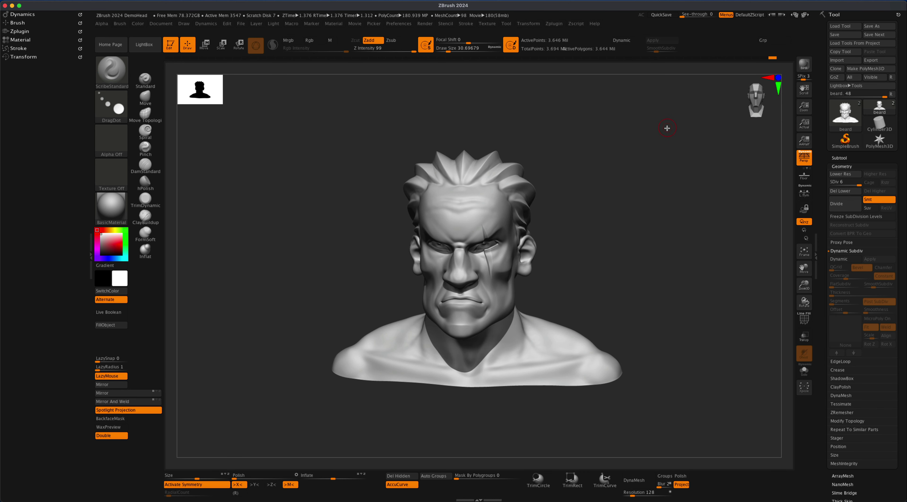